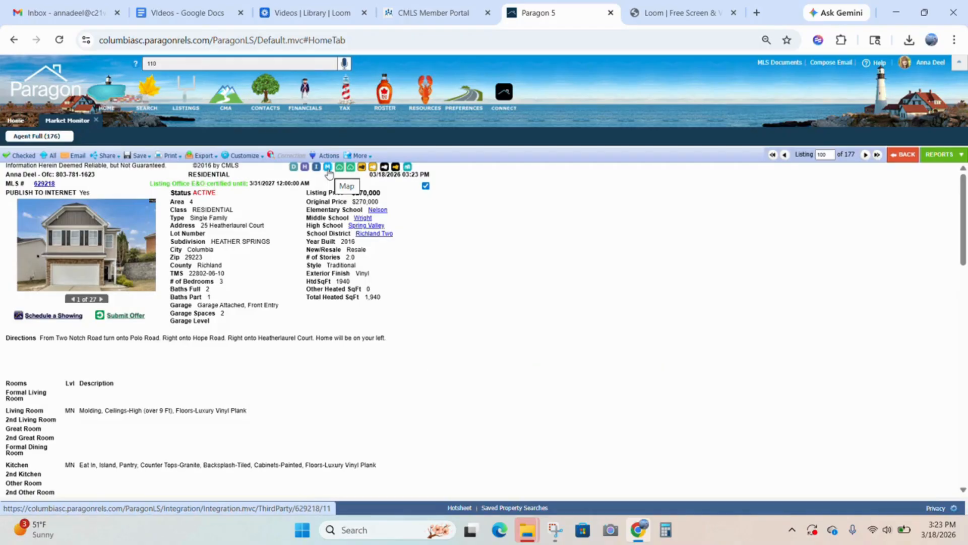
Step: Open the listing's map and inspect the streets and neighbouring home prices around the property
{"action": "left_click", "coordinate": [328, 167]}
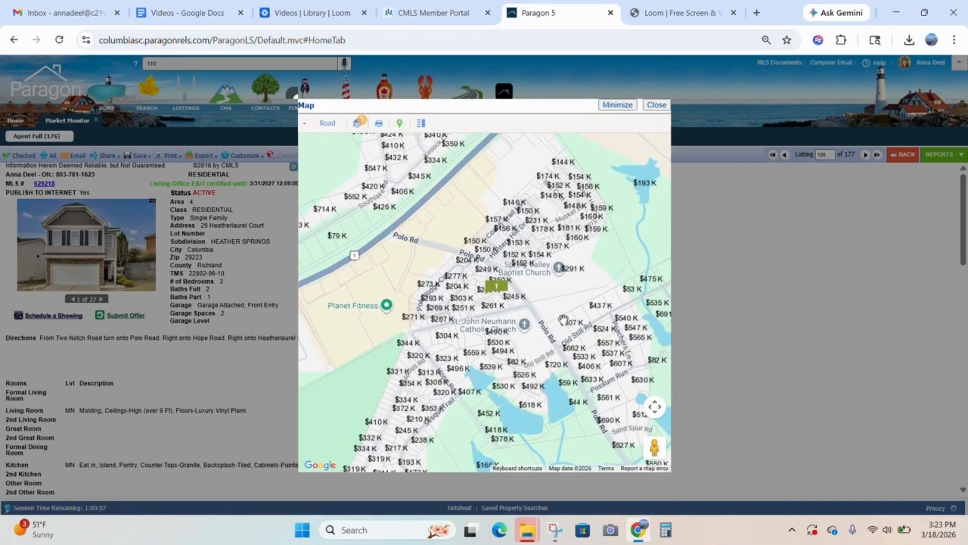
{"action": "scroll", "coordinate": [553, 313], "scroll_direction": "down", "scroll_amount": 1}
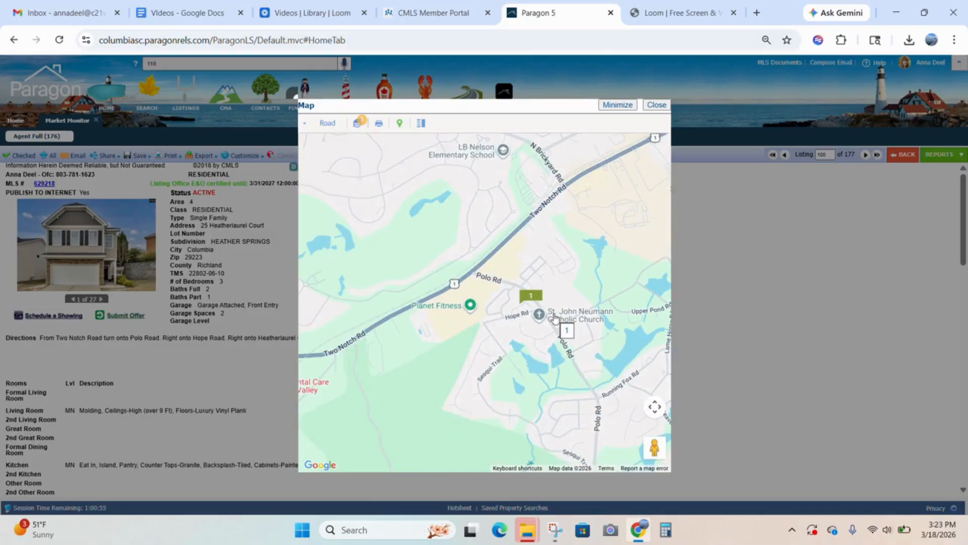
{"action": "scroll", "coordinate": [554, 316], "scroll_direction": "up", "scroll_amount": 3}
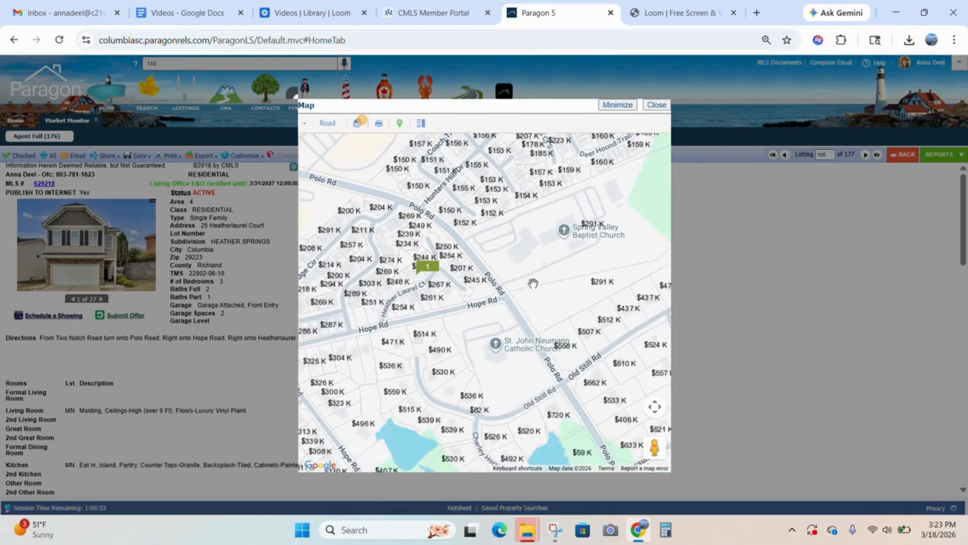
{"action": "left_click_drag", "start_coordinate": [531, 280], "coordinate": [616, 316]}
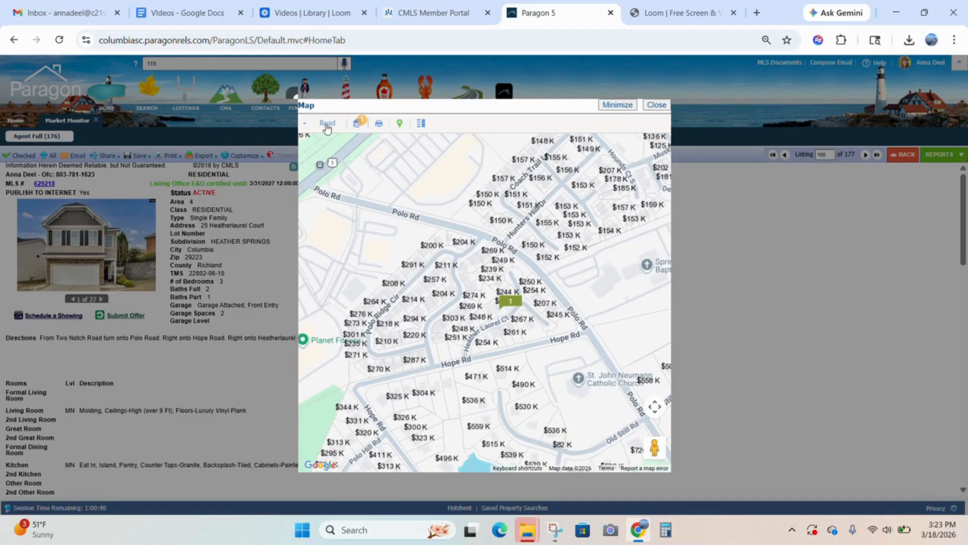
Step: Switch the listing's map to the Aerial view and inspect the property's lot and surroundings
{"action": "left_click", "coordinate": [327, 127]}
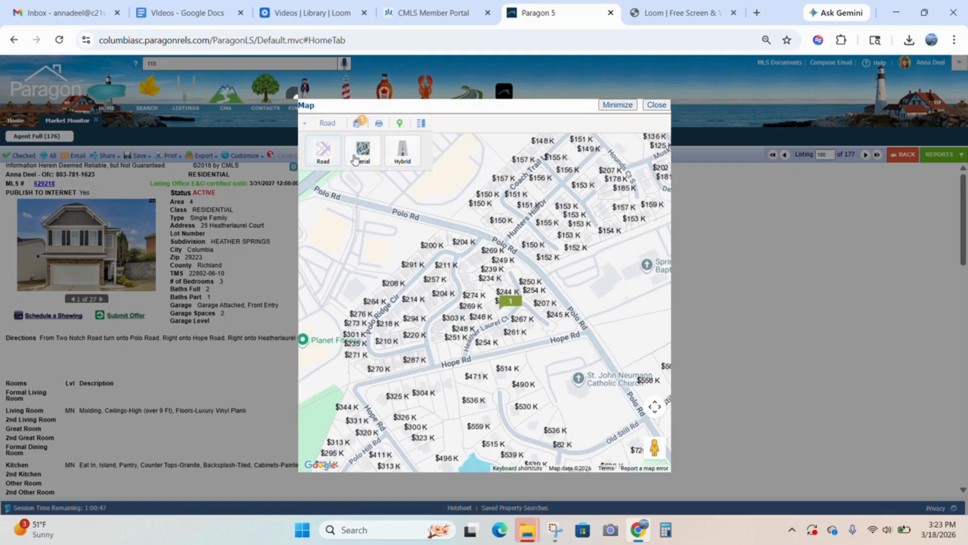
{"action": "left_click", "coordinate": [361, 154]}
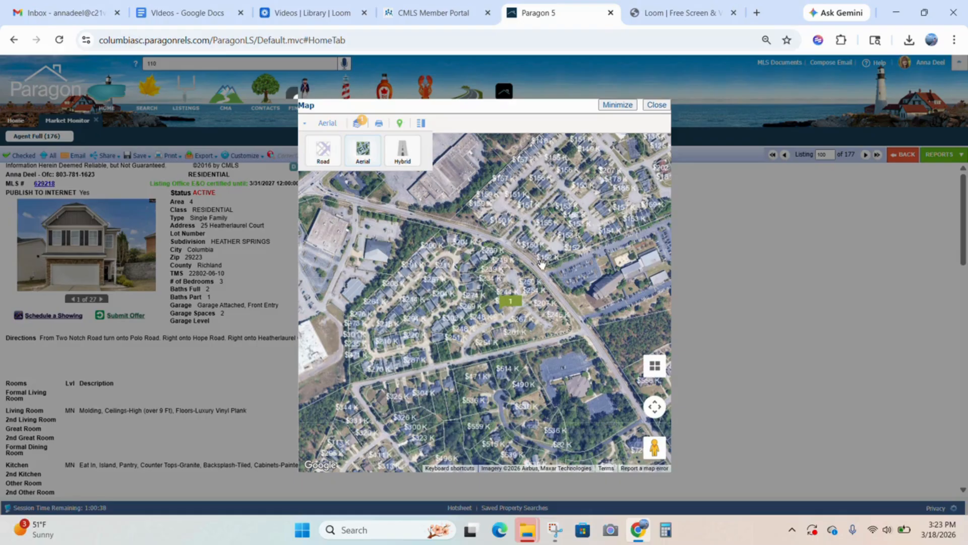
{"action": "scroll", "coordinate": [542, 264], "scroll_direction": "down", "scroll_amount": 2}
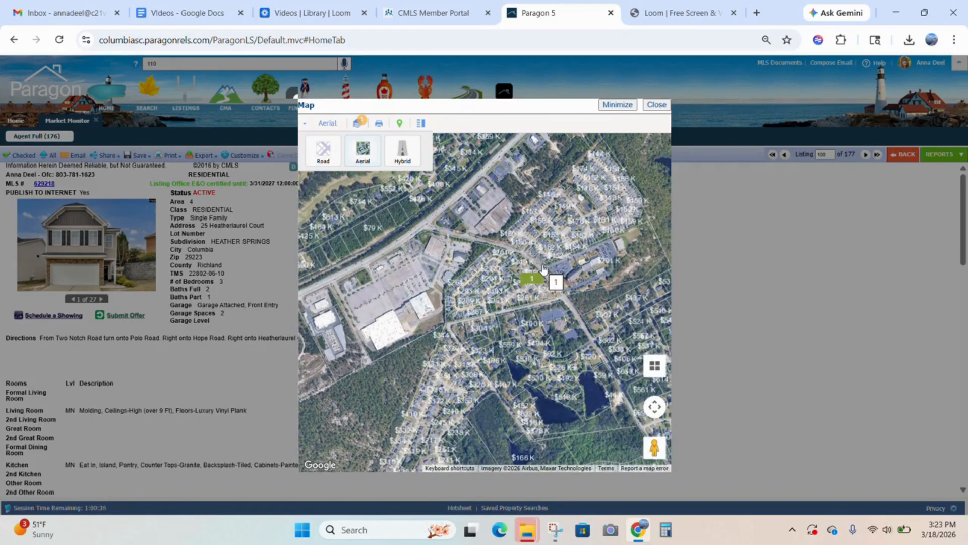
{"action": "scroll", "coordinate": [543, 267], "scroll_direction": "up", "scroll_amount": 3}
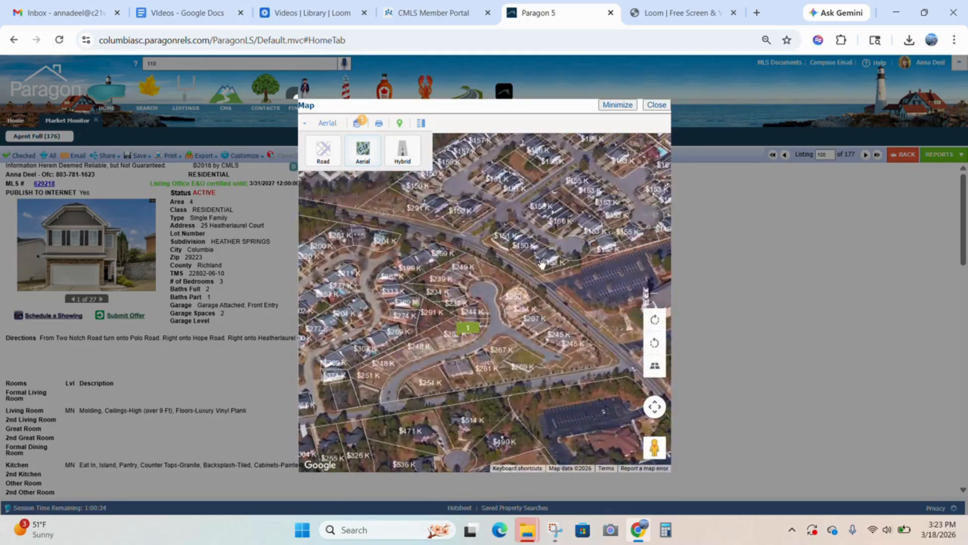
{"action": "left_click_drag", "start_coordinate": [462, 286], "coordinate": [544, 240]}
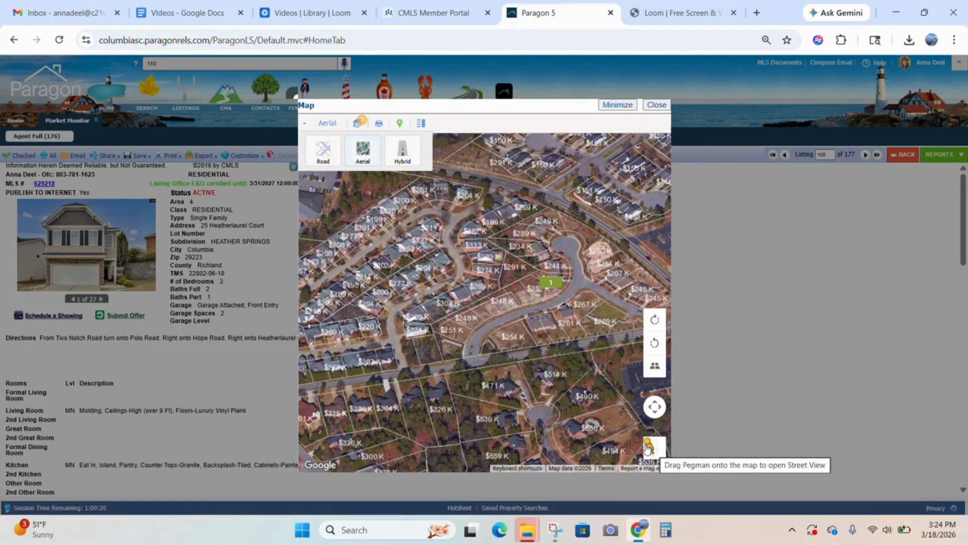
Step: Open Street View on the road beside the property, look around until facing the house, and close the map
{"action": "left_click_drag", "start_coordinate": [649, 446], "coordinate": [583, 229]}
{"action": "left_click_drag", "start_coordinate": [462, 247], "coordinate": [610, 243]}
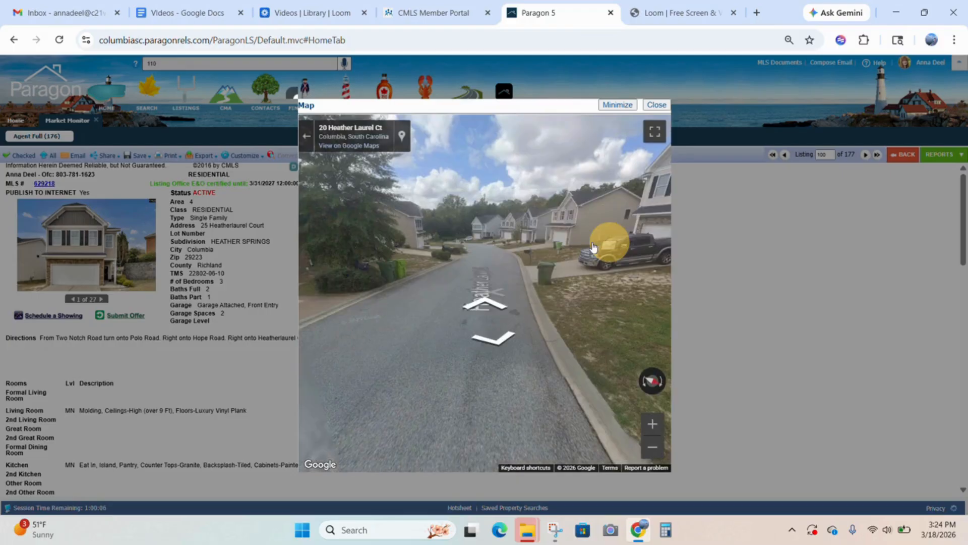
{"action": "left_click_drag", "start_coordinate": [461, 248], "coordinate": [604, 231]}
{"action": "left_click_drag", "start_coordinate": [433, 244], "coordinate": [569, 246]}
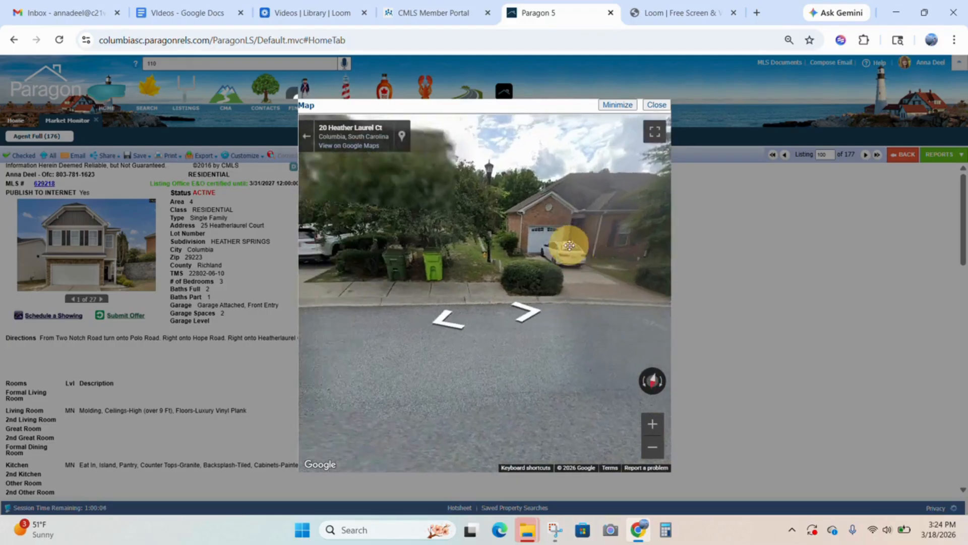
{"action": "left_click_drag", "start_coordinate": [385, 264], "coordinate": [536, 255]}
{"action": "left_click_drag", "start_coordinate": [400, 248], "coordinate": [585, 262]}
{"action": "left_click_drag", "start_coordinate": [426, 220], "coordinate": [548, 207]}
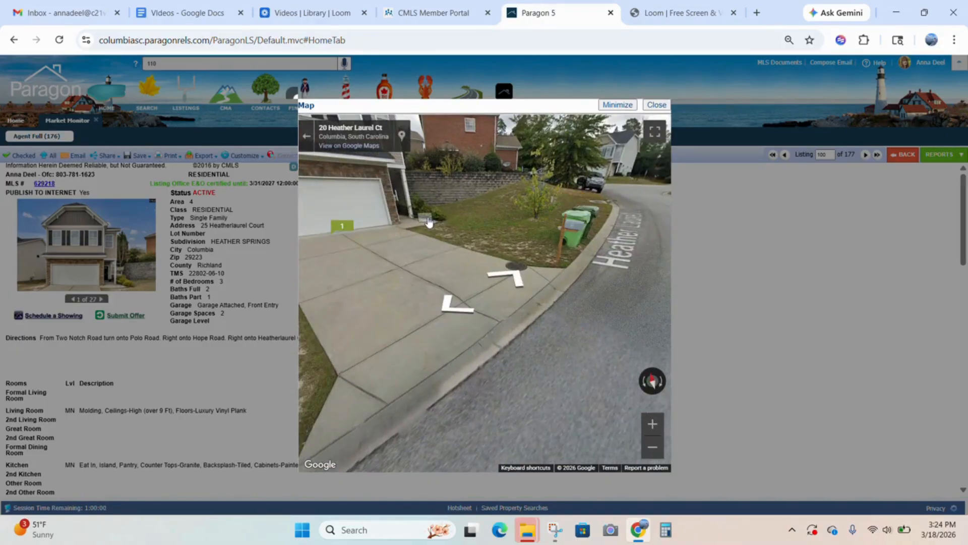
{"action": "left_click_drag", "start_coordinate": [428, 222], "coordinate": [534, 219]}
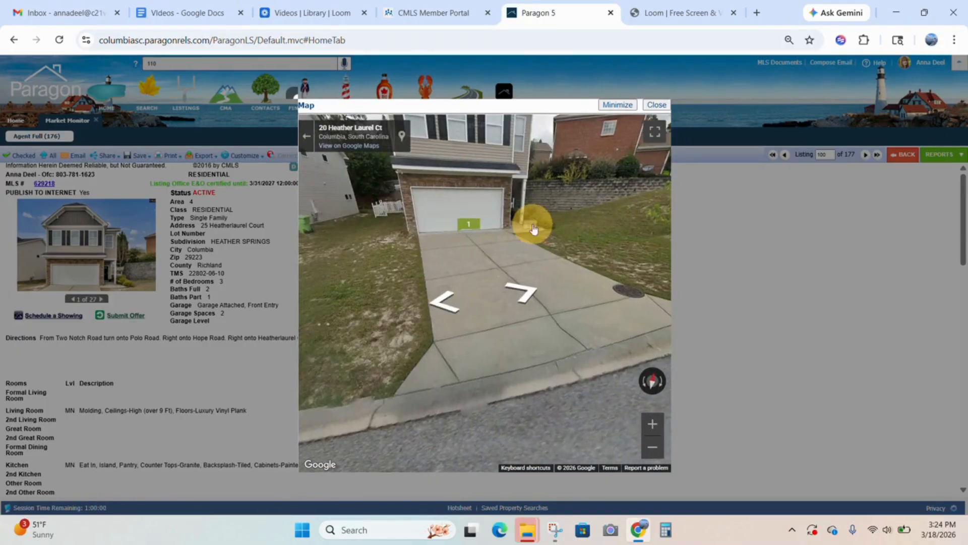
{"action": "left_click", "coordinate": [657, 105]}
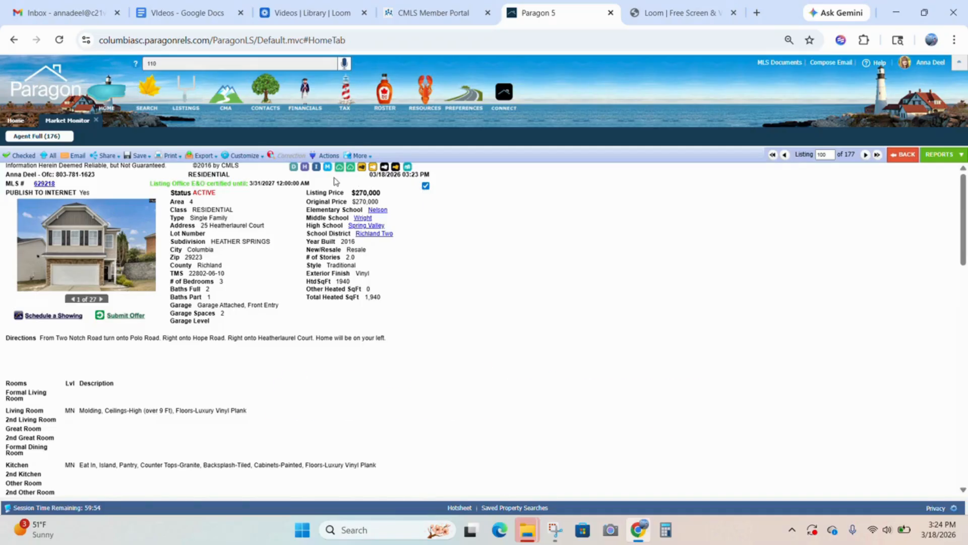
Step: Open the listing's property history, review its past listings and price changes, and close it
{"action": "left_click", "coordinate": [305, 167]}
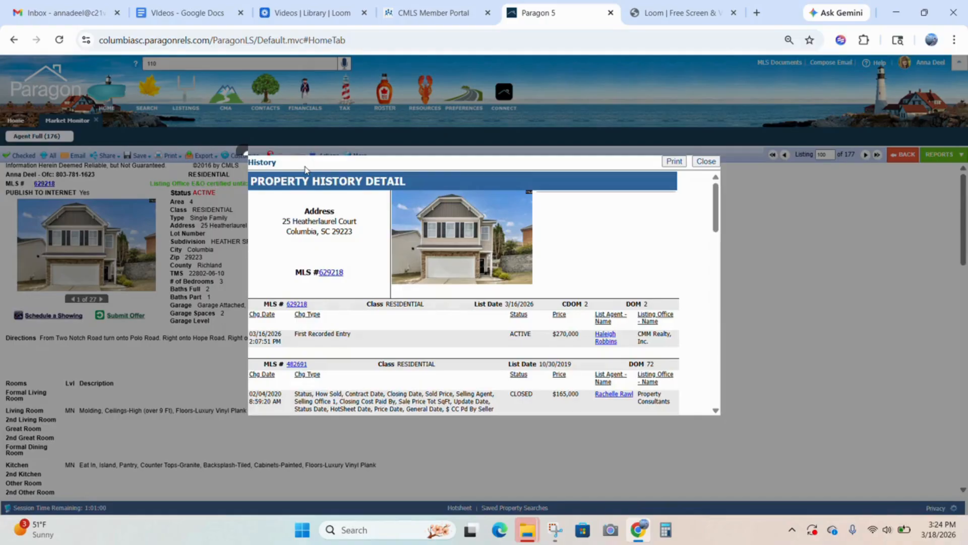
{"action": "left_click_drag", "start_coordinate": [718, 217], "coordinate": [719, 232]}
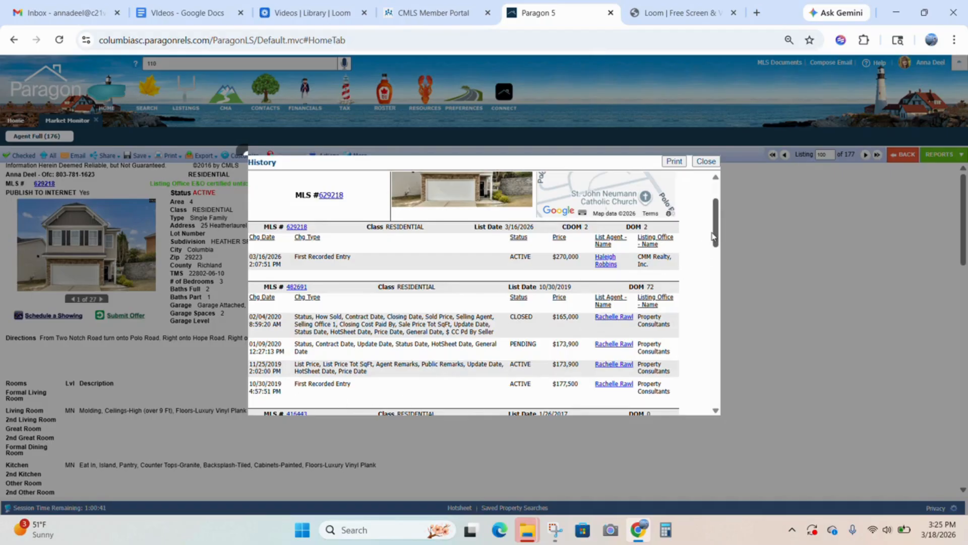
{"action": "left_click_drag", "start_coordinate": [713, 236], "coordinate": [718, 216]}
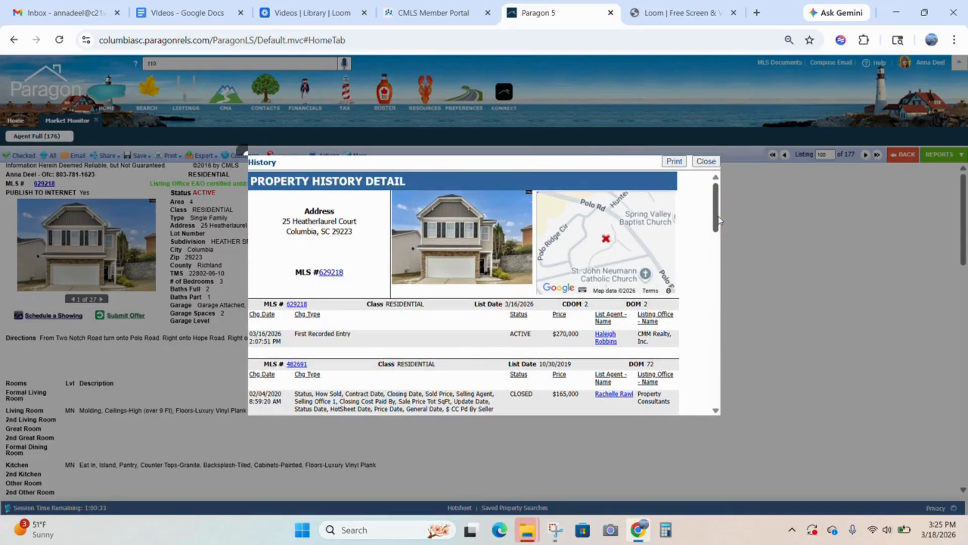
{"action": "left_click", "coordinate": [703, 162]}
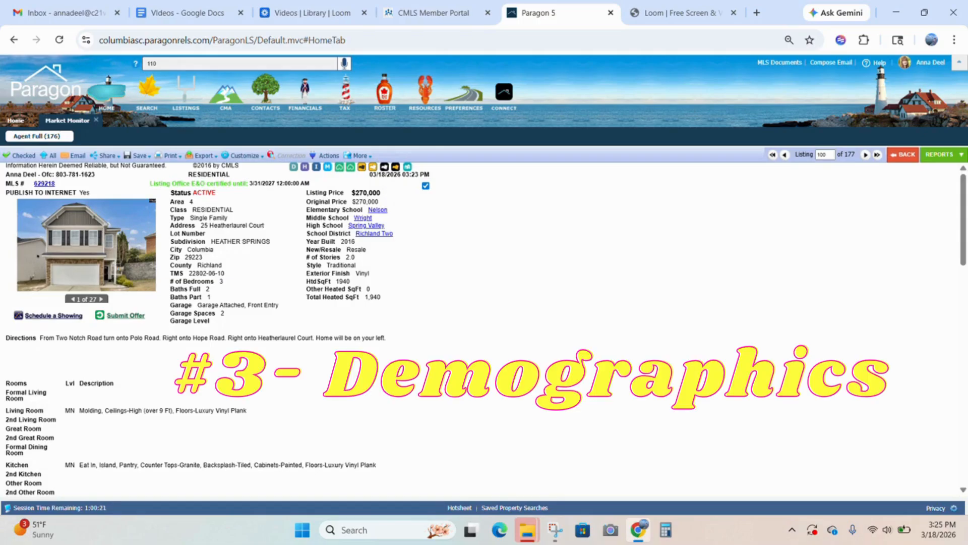
Step: Open the property's demographics report and review it through mortgage costs, gross rent and the save and print options
{"action": "left_click", "coordinate": [385, 171]}
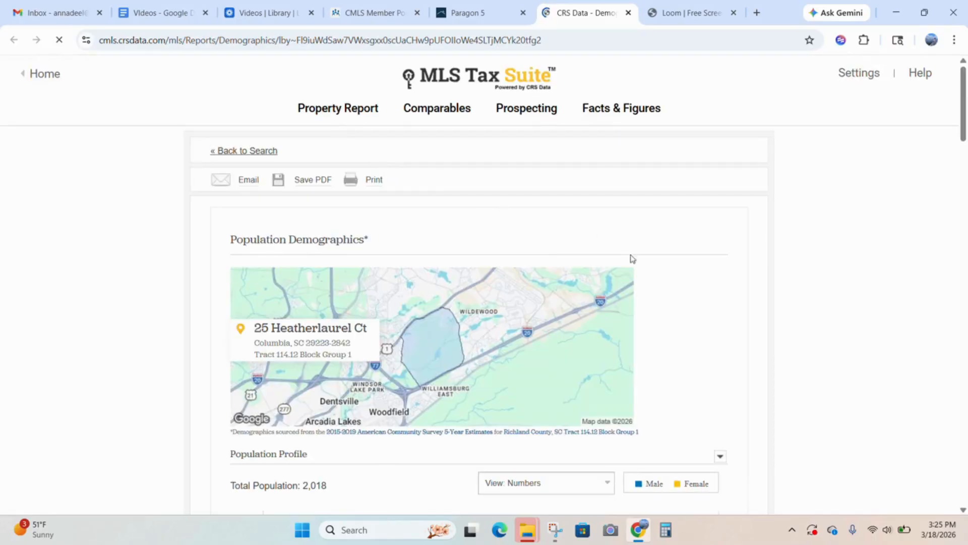
{"action": "left_click_drag", "start_coordinate": [964, 132], "coordinate": [967, 454]}
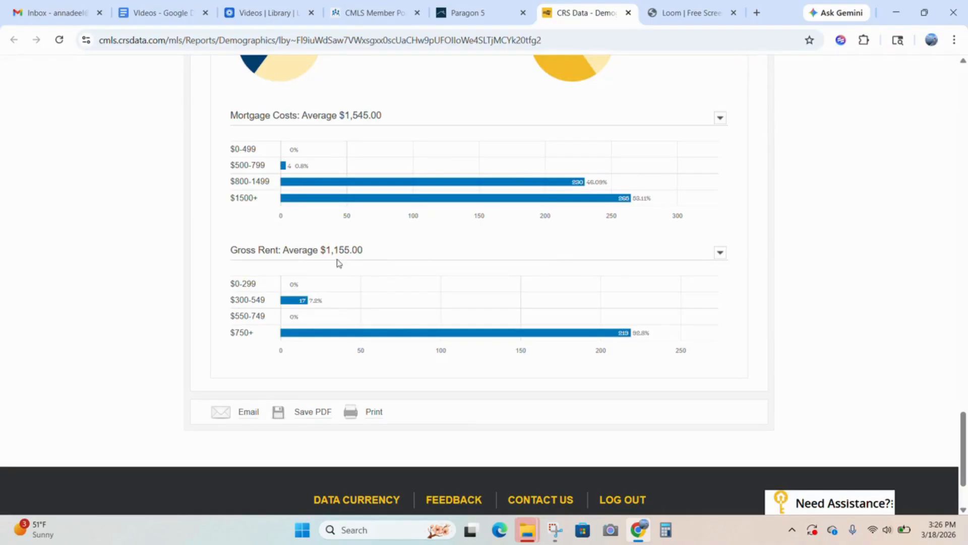
{"action": "left_click", "coordinate": [965, 447]}
{"action": "left_click", "coordinate": [305, 412]}
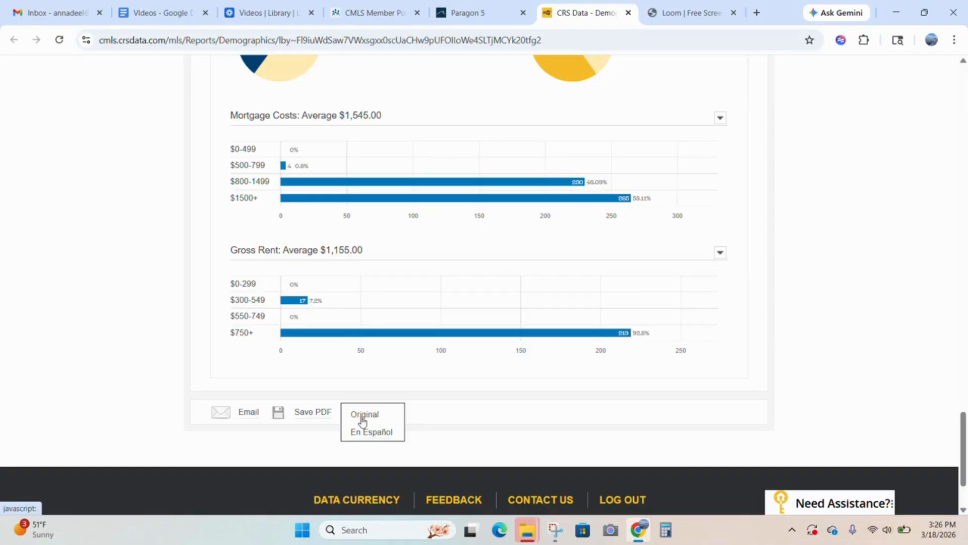
{"action": "left_click_drag", "start_coordinate": [964, 419], "coordinate": [933, 134]}
Step: Return to Paragon and open the User Interface settings in the system preferences
{"action": "left_click", "coordinate": [474, 6]}
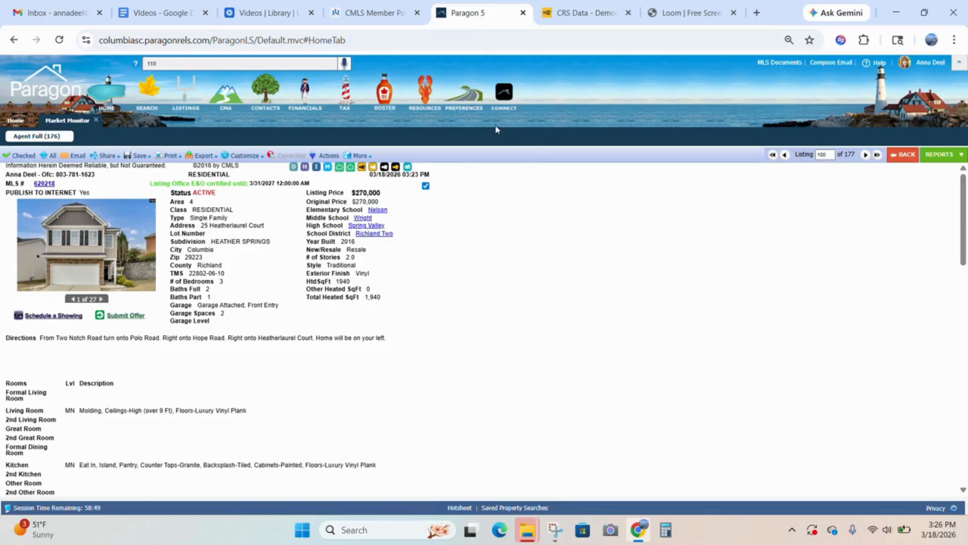
{"action": "left_click", "coordinate": [465, 102]}
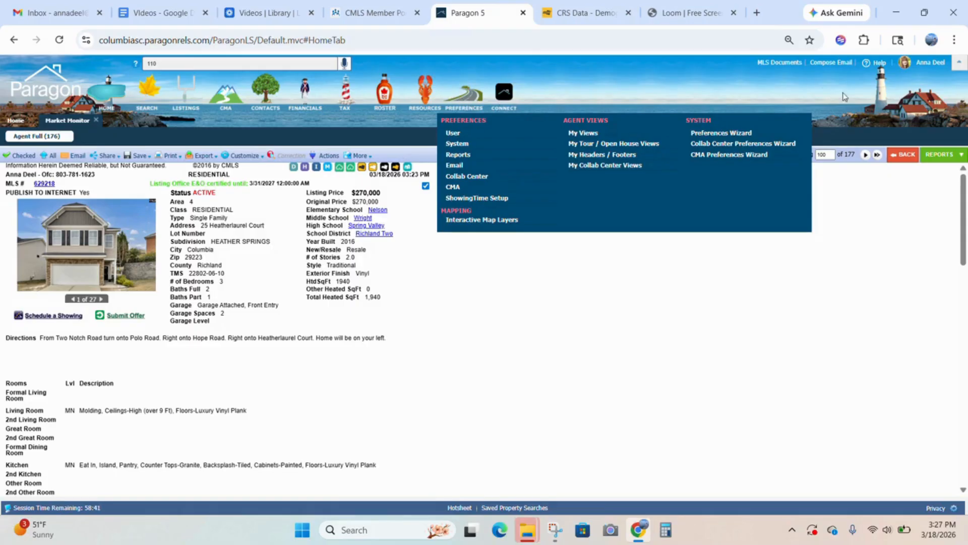
{"action": "left_click", "coordinate": [927, 63]}
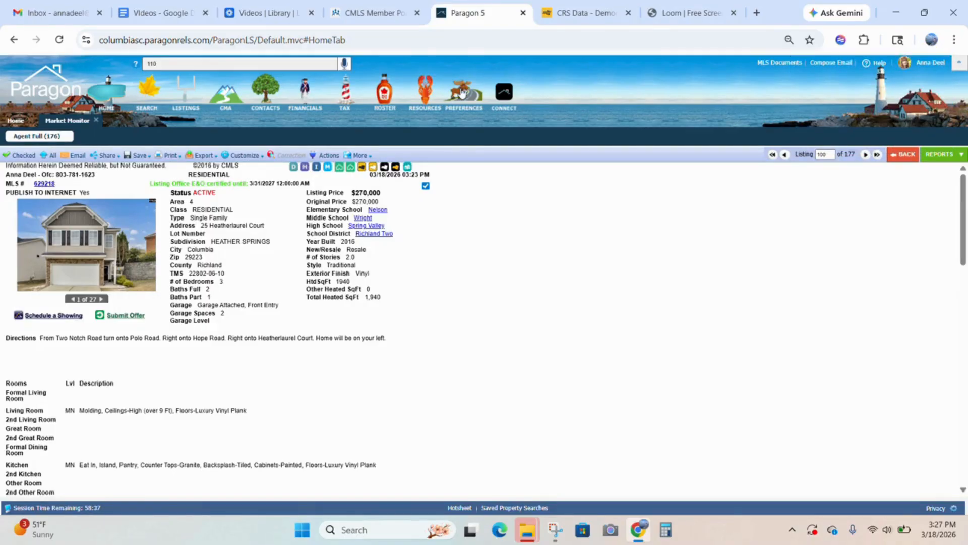
{"action": "mouse_move", "coordinate": [461, 93]}
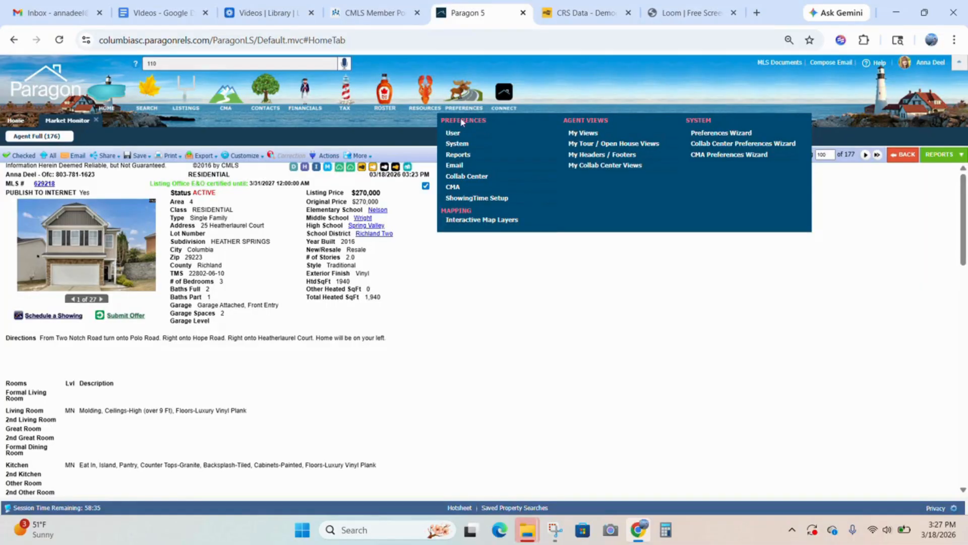
{"action": "left_click", "coordinate": [461, 134]}
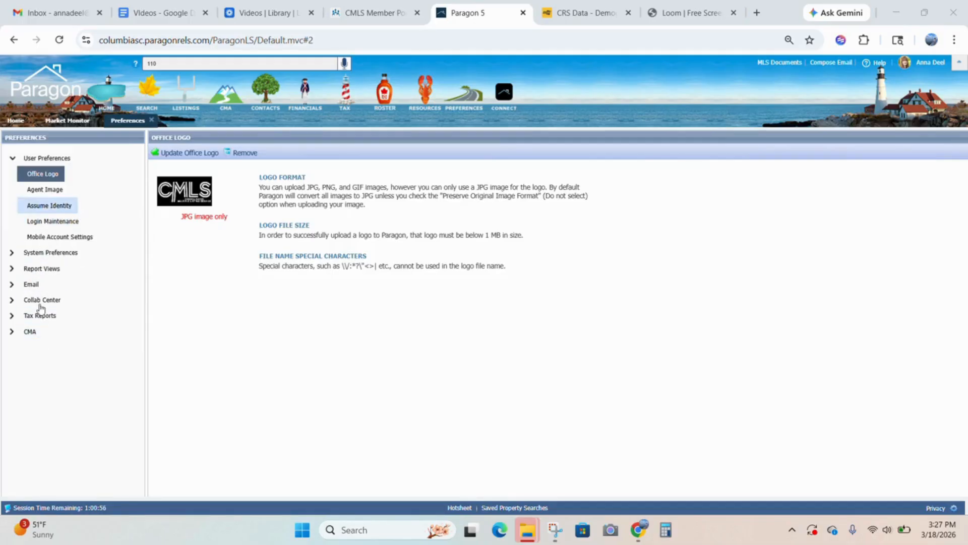
{"action": "left_click", "coordinate": [44, 254]}
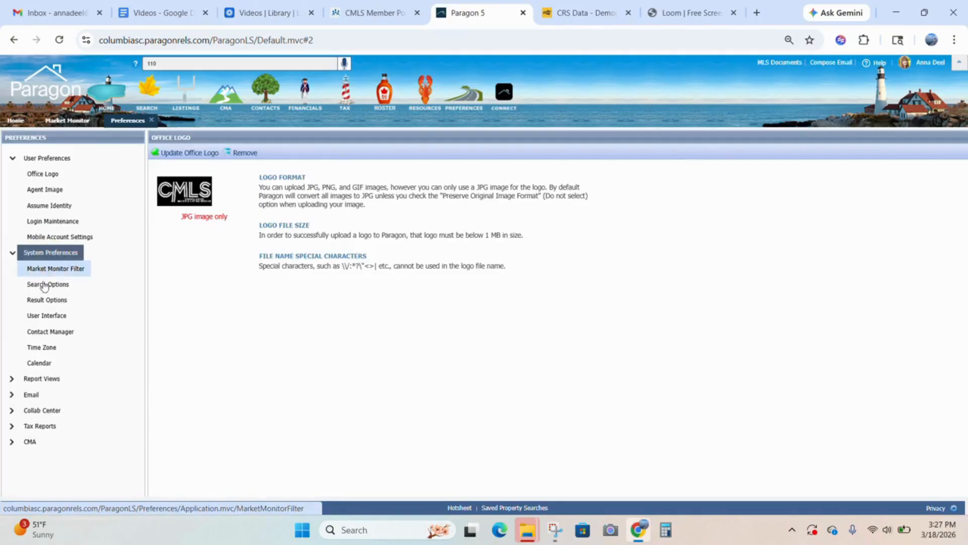
{"action": "left_click", "coordinate": [44, 318]}
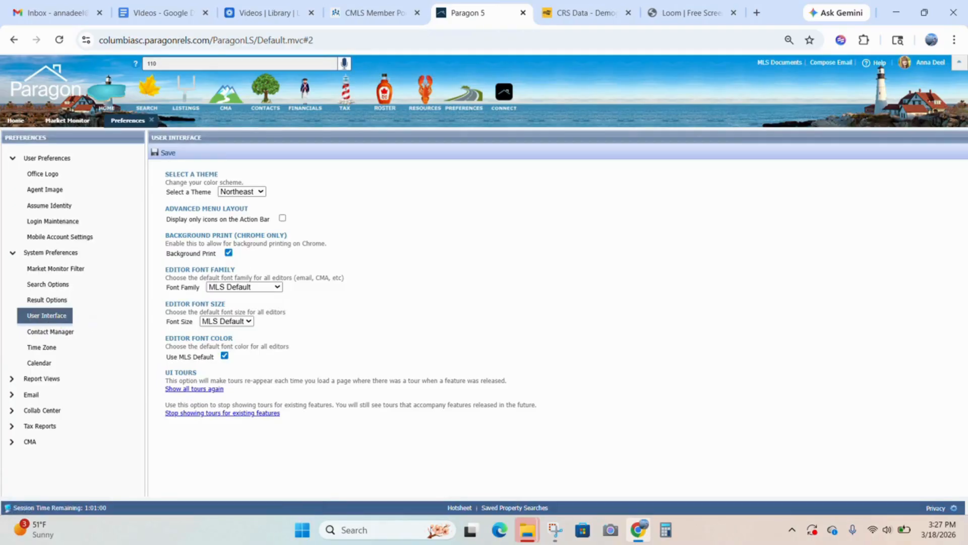
Step: Change the interface theme to Winter
{"action": "left_click", "coordinate": [261, 192]}
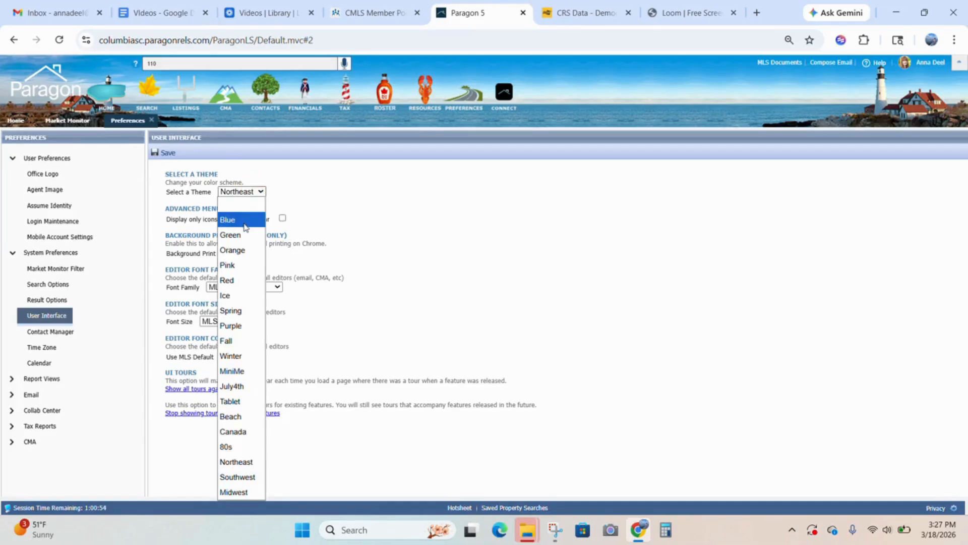
{"action": "key", "text": "Down"}
{"action": "key", "text": "Down"}
{"action": "key", "text": "Down"}
{"action": "key", "text": "Down"}
{"action": "key", "text": "Down"}
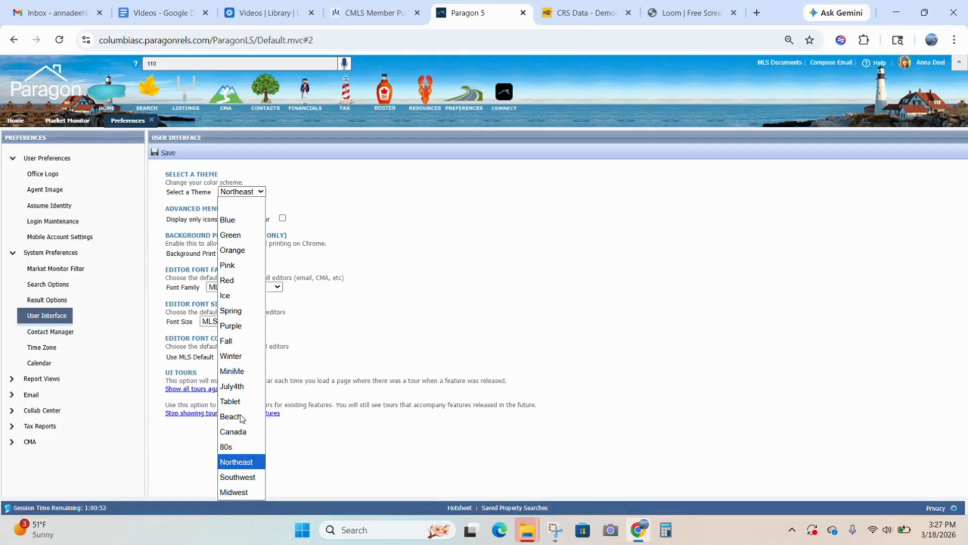
{"action": "key", "text": "Up"}
{"action": "key", "text": "Up"}
{"action": "key", "text": "Up"}
{"action": "key", "text": "Up"}
{"action": "key", "text": "Up"}
{"action": "key", "text": "Up"}
{"action": "key", "text": "Up"}
{"action": "key", "text": "Up"}
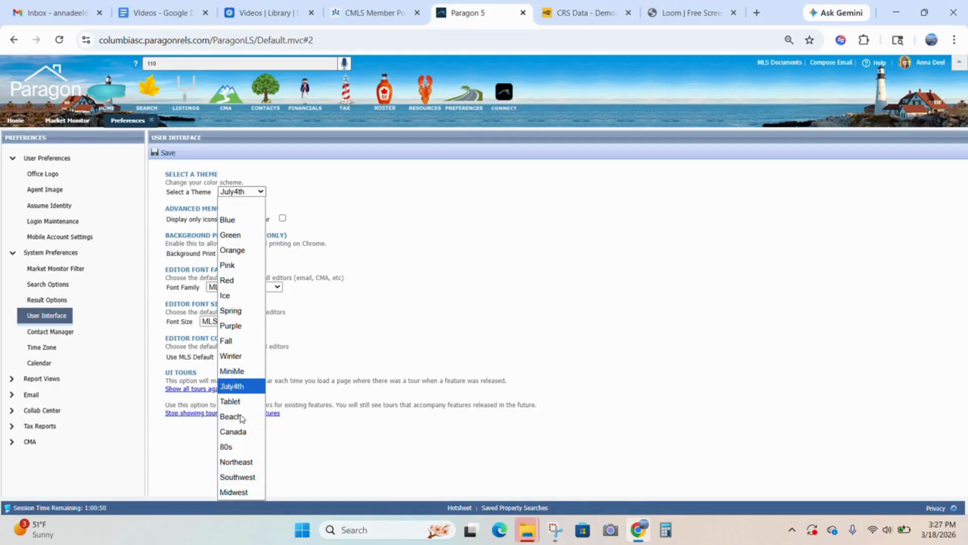
{"action": "key", "text": "Return"}
{"action": "key", "text": "Down"}
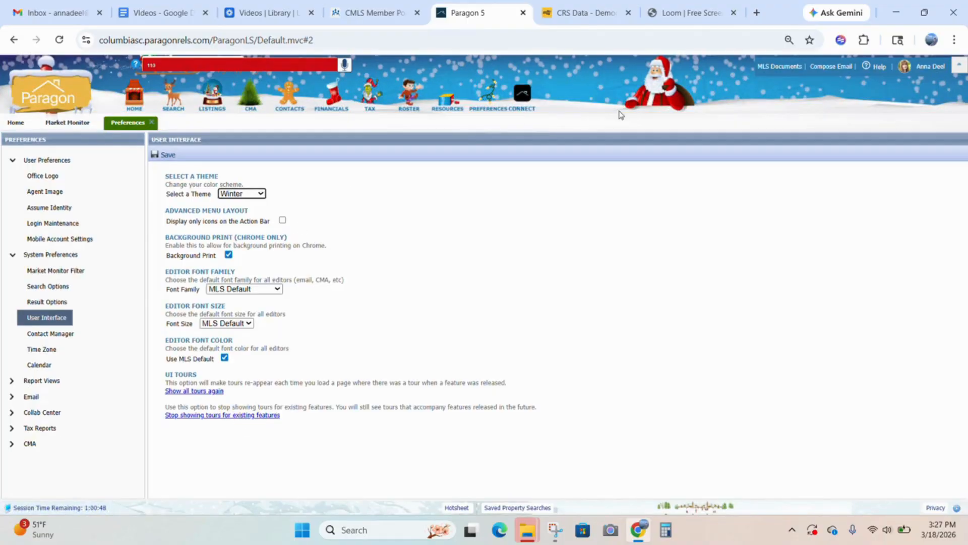
Step: Set the interface theme back to Northeast
{"action": "left_click", "coordinate": [262, 191]}
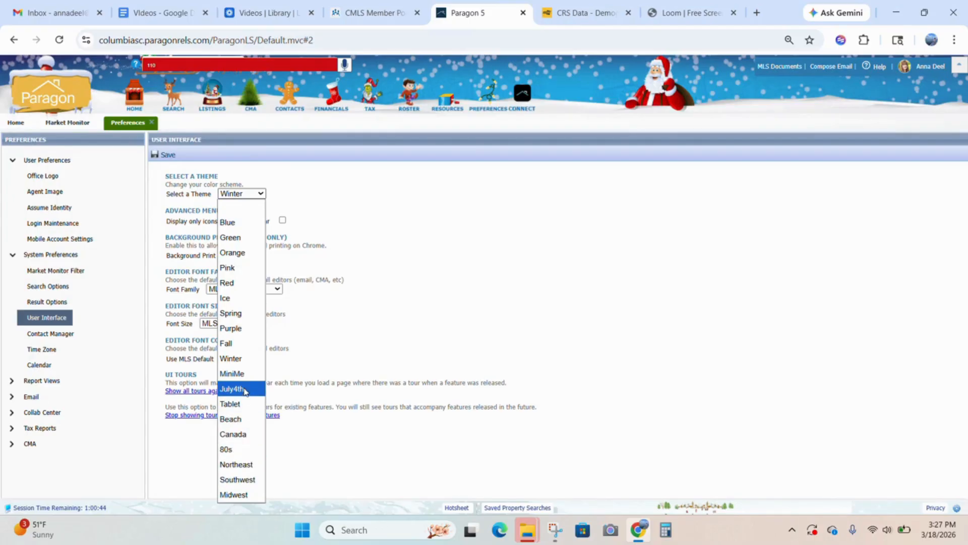
{"action": "left_click", "coordinate": [237, 464]}
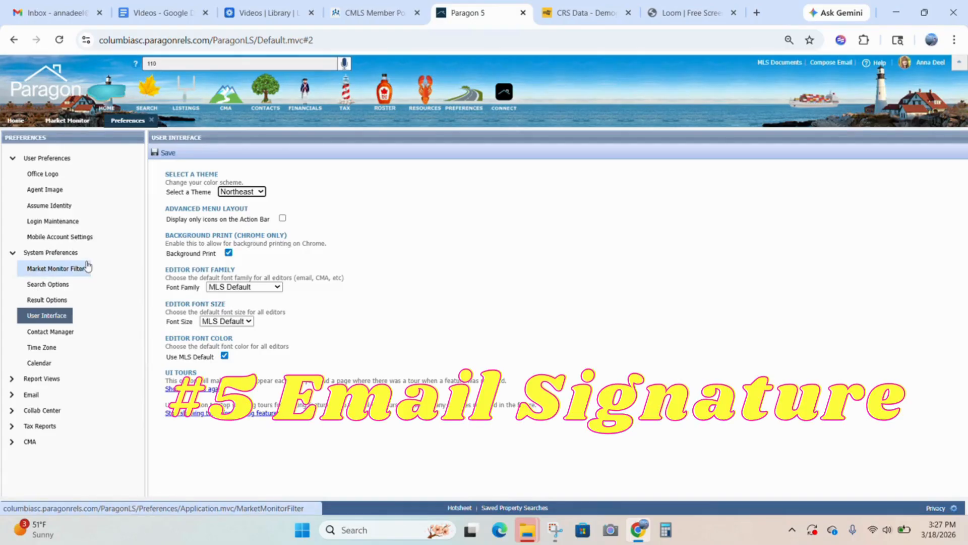
Step: Expand the email signature options in the email preferences and start a new signature
{"action": "left_click", "coordinate": [31, 394]}
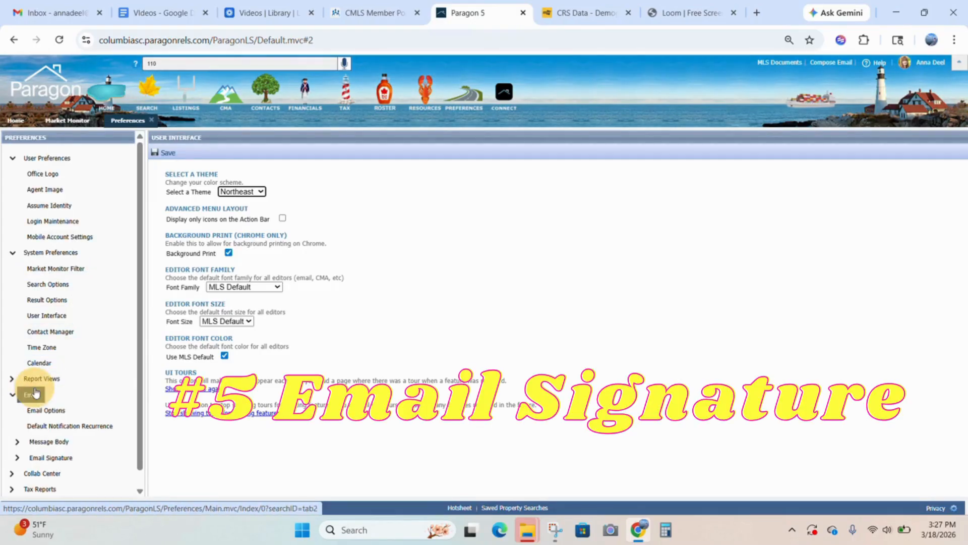
{"action": "left_click", "coordinate": [30, 459]}
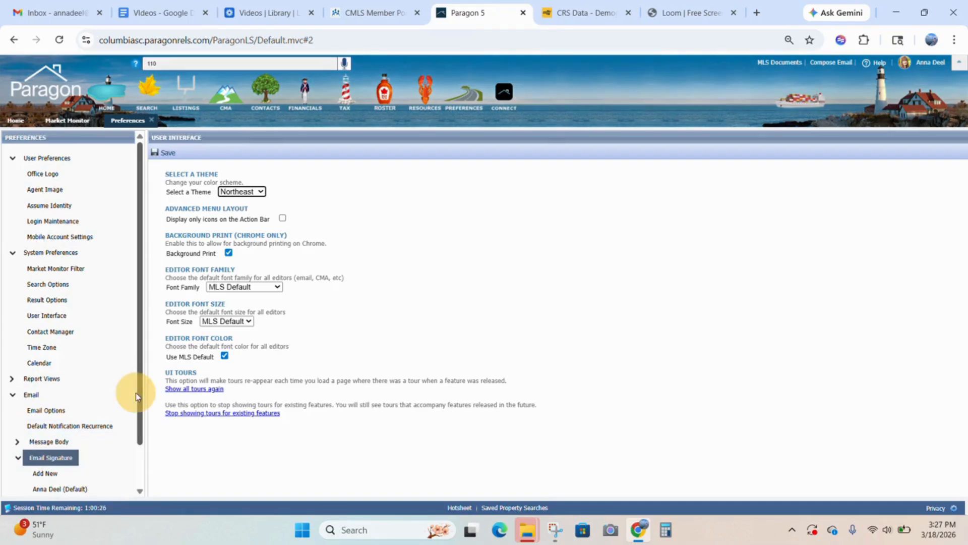
{"action": "left_click_drag", "start_coordinate": [136, 392], "coordinate": [140, 444]}
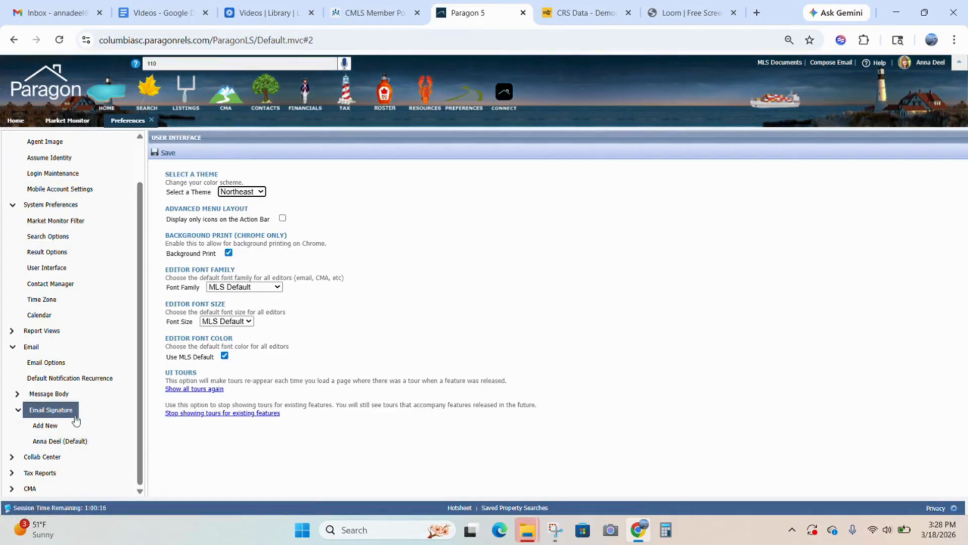
{"action": "left_click", "coordinate": [49, 428]}
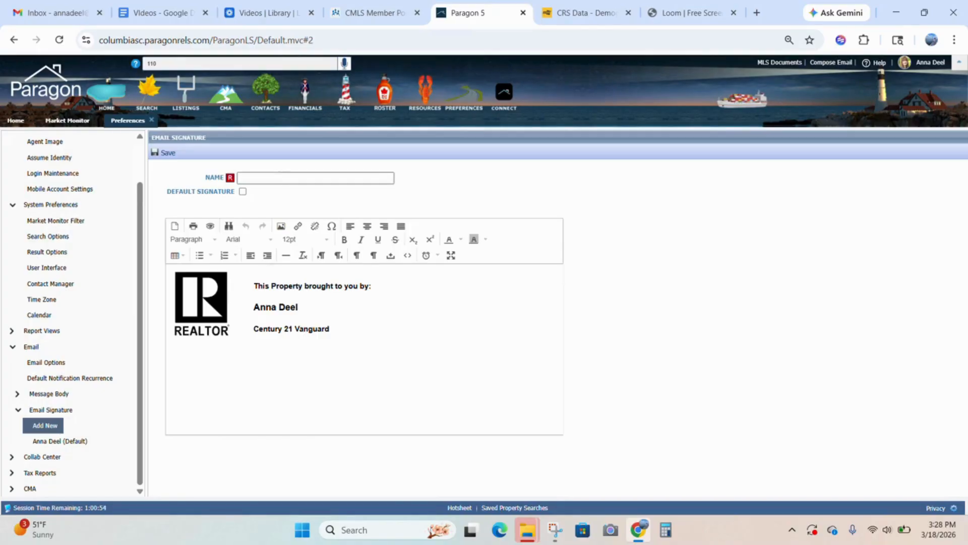
Step: Enter the agent's first name as the name of the new email signature
{"action": "left_click", "coordinate": [274, 177]}
{"action": "type", "text": "Mine"}
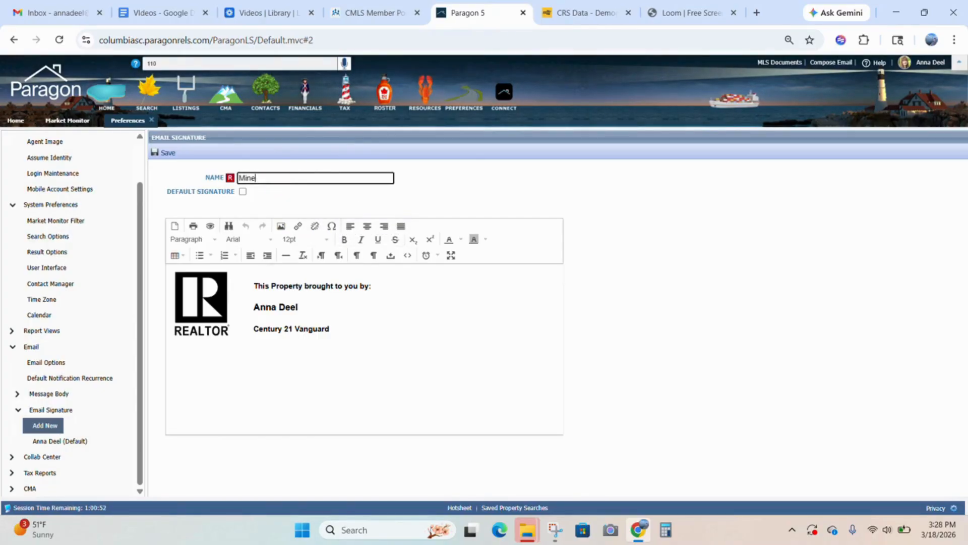
{"action": "type", "text": "Anna"}
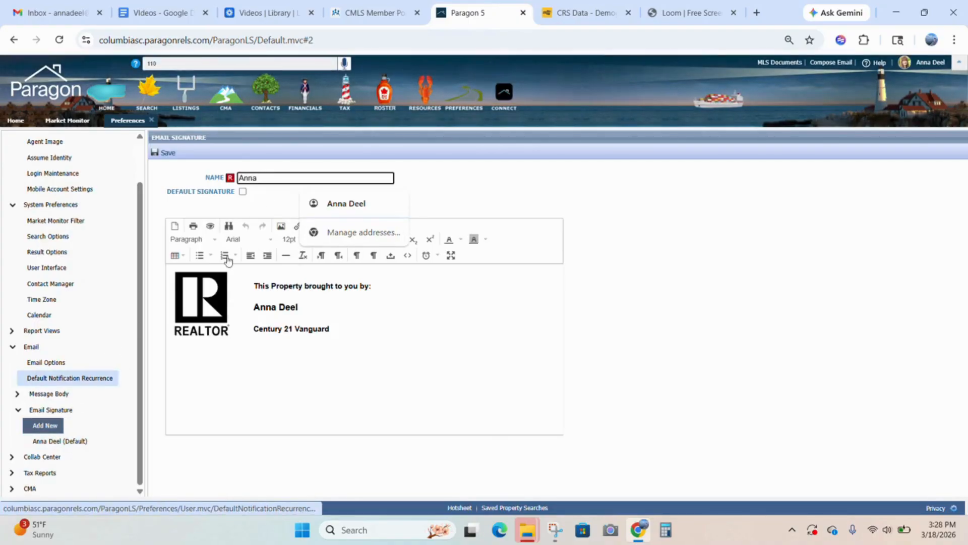
{"action": "left_click", "coordinate": [243, 192]}
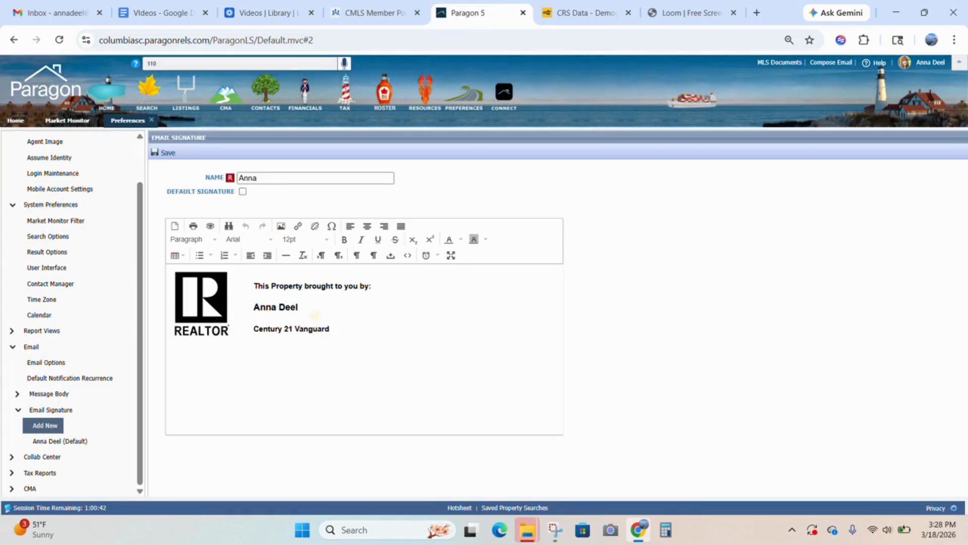
Step: Try adding a phone number on a new line below the company name in the signature, and remove it again
{"action": "left_click", "coordinate": [314, 316]}
{"action": "left_click", "coordinate": [319, 306]}
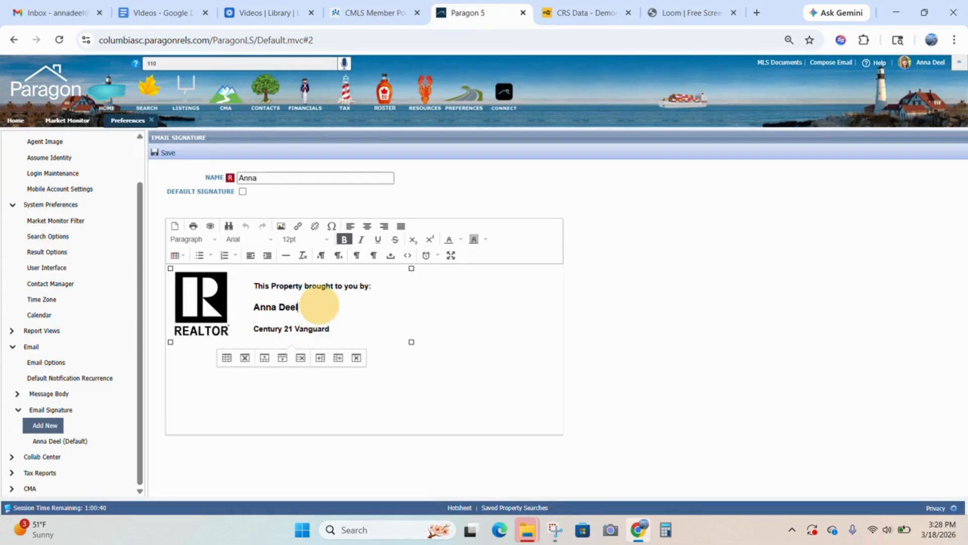
{"action": "left_click", "coordinate": [339, 326]}
{"action": "key", "text": "Return"}
{"action": "type", "text": "803-603-"}
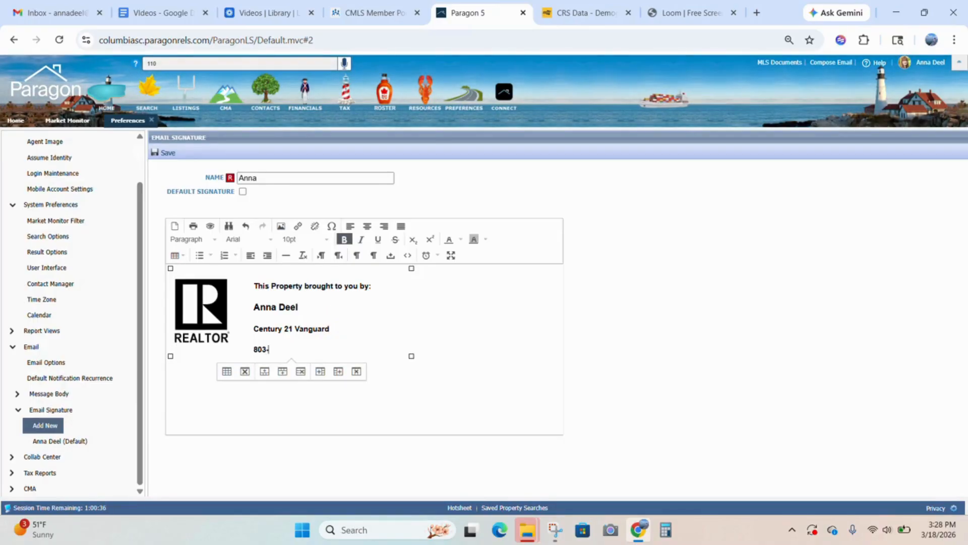
{"action": "key", "text": "BackSpace"}
{"action": "key", "text": "BackSpace"}
{"action": "key", "text": "BackSpace"}
{"action": "key", "text": "BackSpace"}
{"action": "key", "text": "BackSpace"}
{"action": "key", "text": "BackSpace"}
{"action": "key", "text": "BackSpace"}
{"action": "key", "text": "BackSpace"}
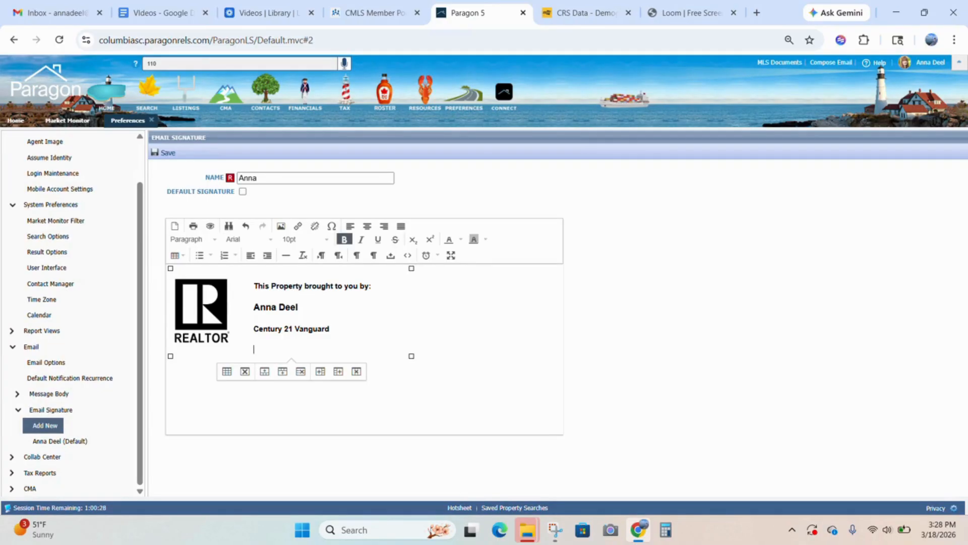
Step: Enlarge the signature's layout table and delete the entire signature content, including the REALTOR logo
{"action": "left_click_drag", "start_coordinate": [411, 356], "coordinate": [446, 373]}
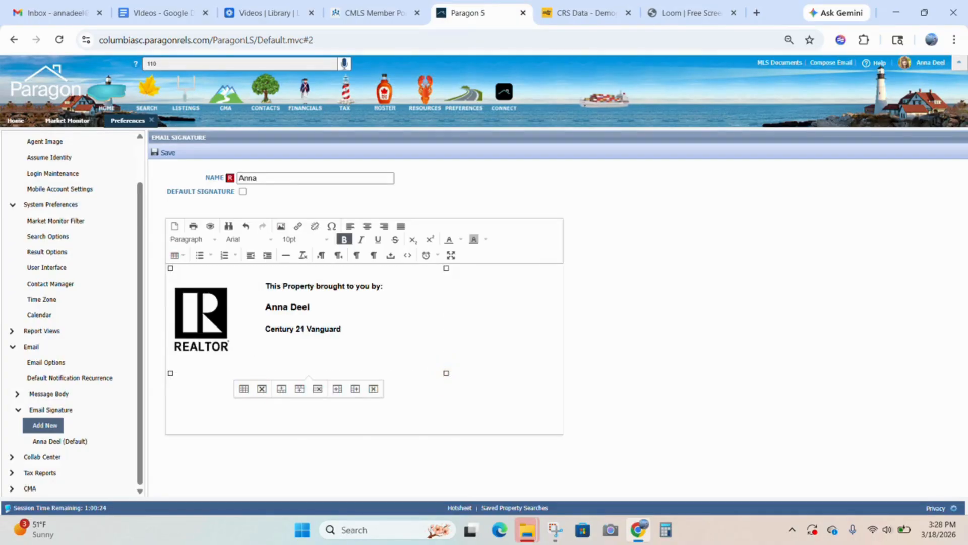
{"action": "left_click", "coordinate": [202, 317]}
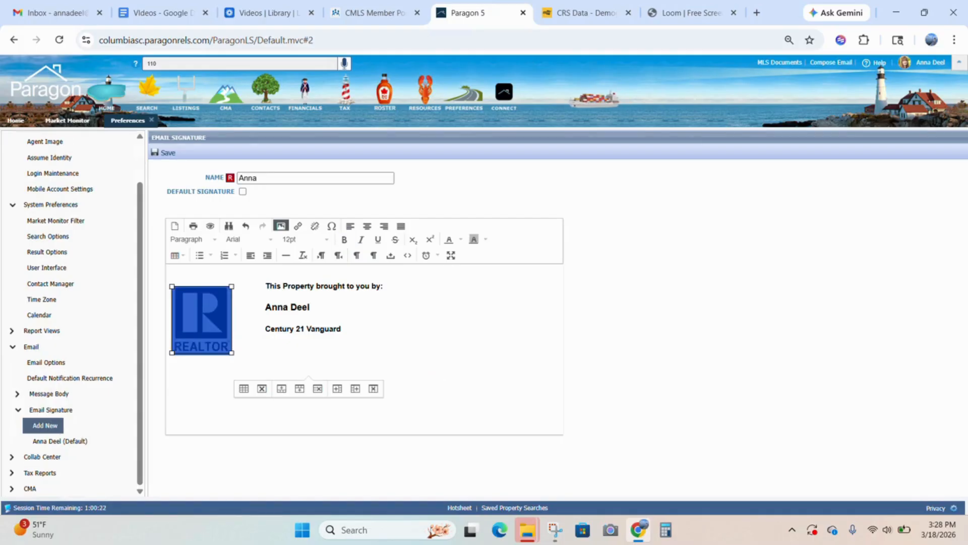
{"action": "left_click", "coordinate": [168, 159]}
{"action": "left_click_drag", "start_coordinate": [480, 372], "coordinate": [208, 297]}
{"action": "key", "text": "Delete"}
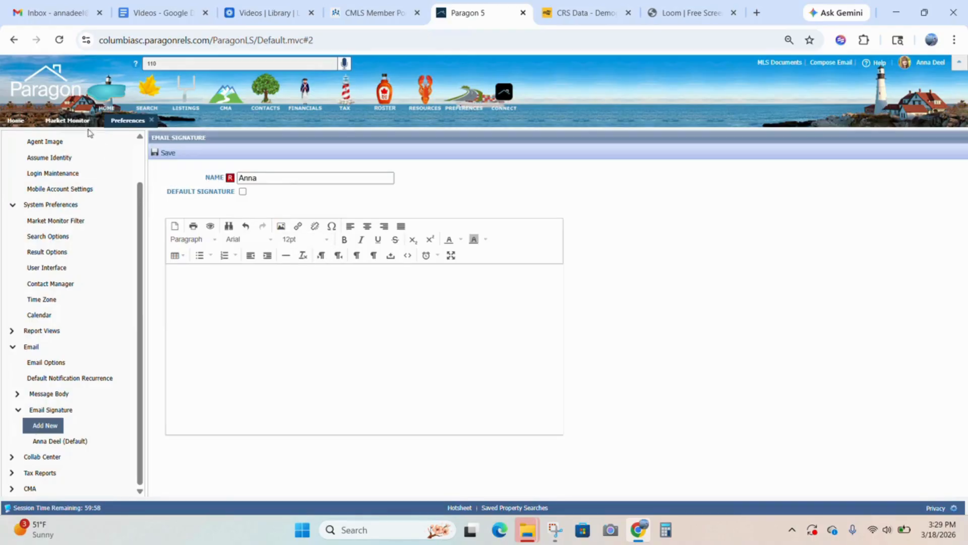
Step: Open a CollabLink email draft for the selected Market Monitor listing, review its message body and cancel the draft
{"action": "left_click", "coordinate": [75, 122]}
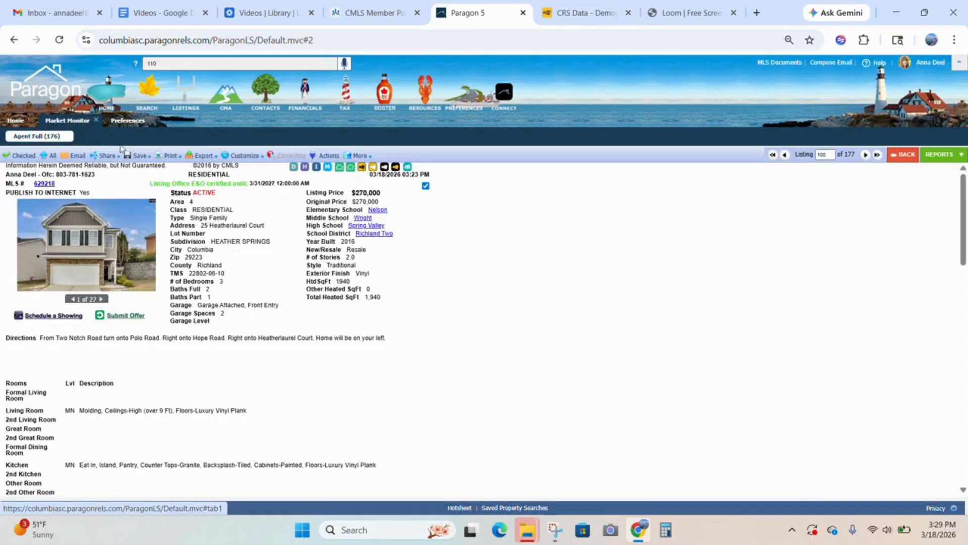
{"action": "left_click", "coordinate": [66, 156]}
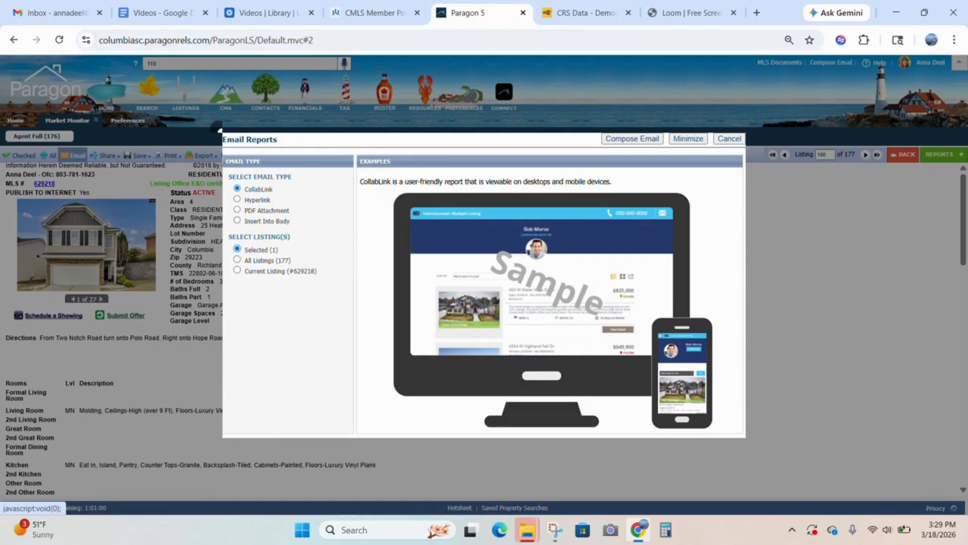
{"action": "left_click", "coordinate": [655, 141]}
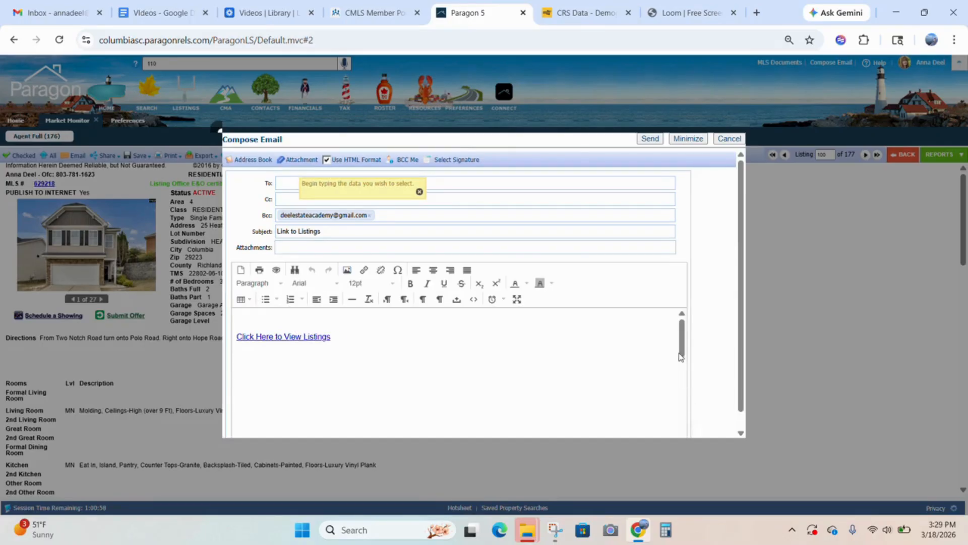
{"action": "mouse_move", "coordinate": [682, 376]}
{"action": "left_mouse_down"}
{"action": "mouse_move", "coordinate": [681, 415]}
{"action": "mouse_move", "coordinate": [660, 306]}
{"action": "left_mouse_up"}
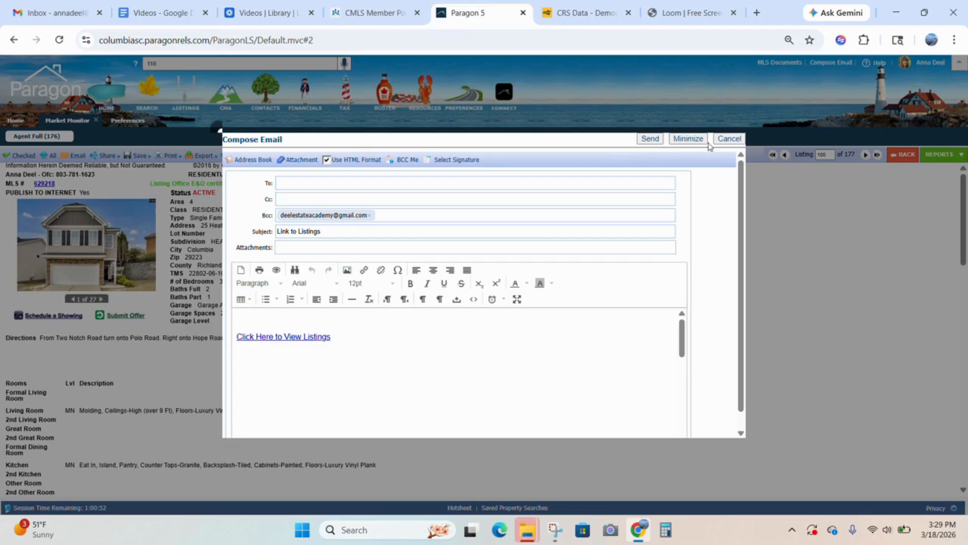
{"action": "left_click", "coordinate": [737, 141]}
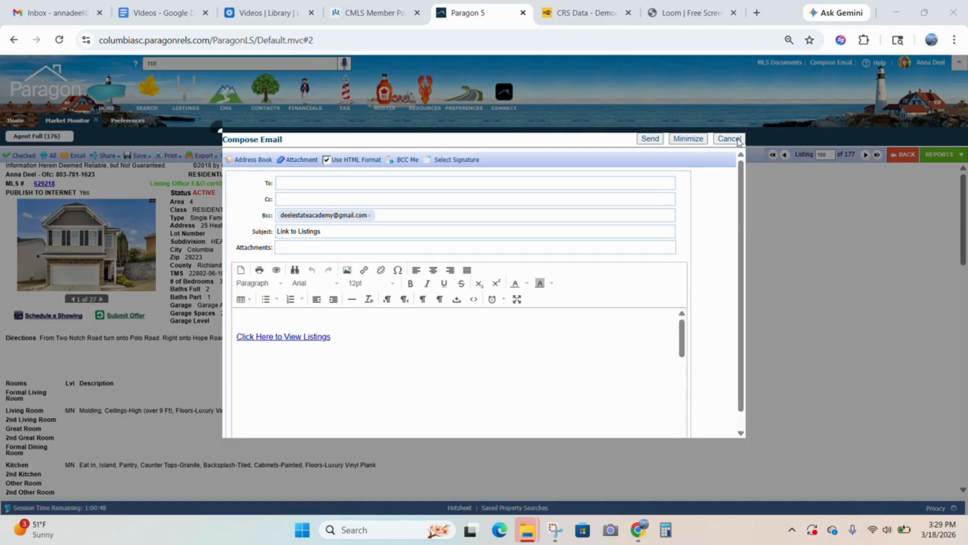